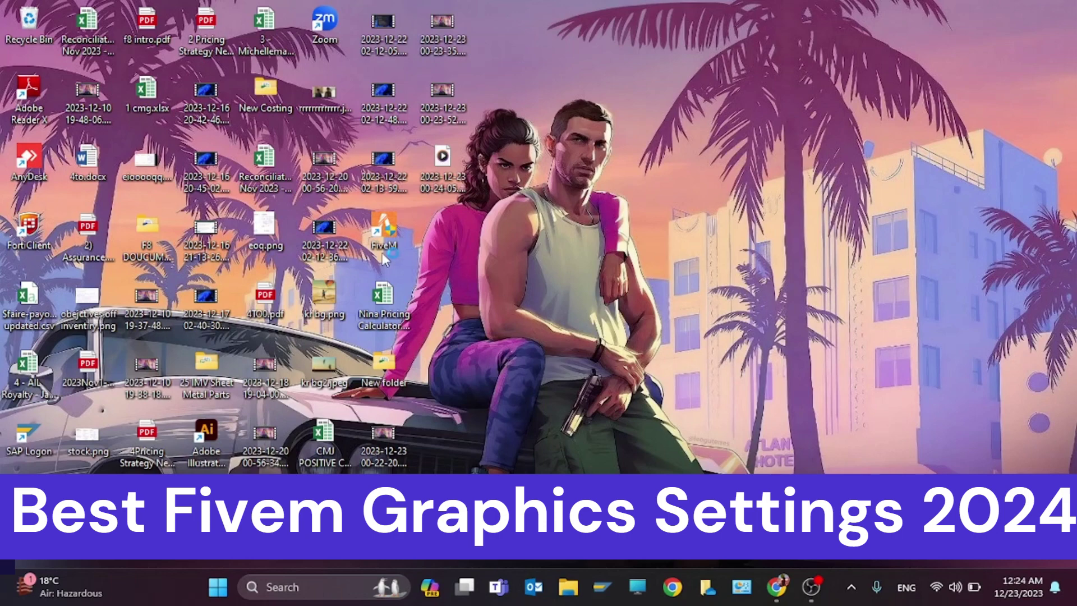
Step: Bring up the FiveM desktop shortcut's menu to reach Open file location
{"action": "right_click", "coordinate": [376, 235]}
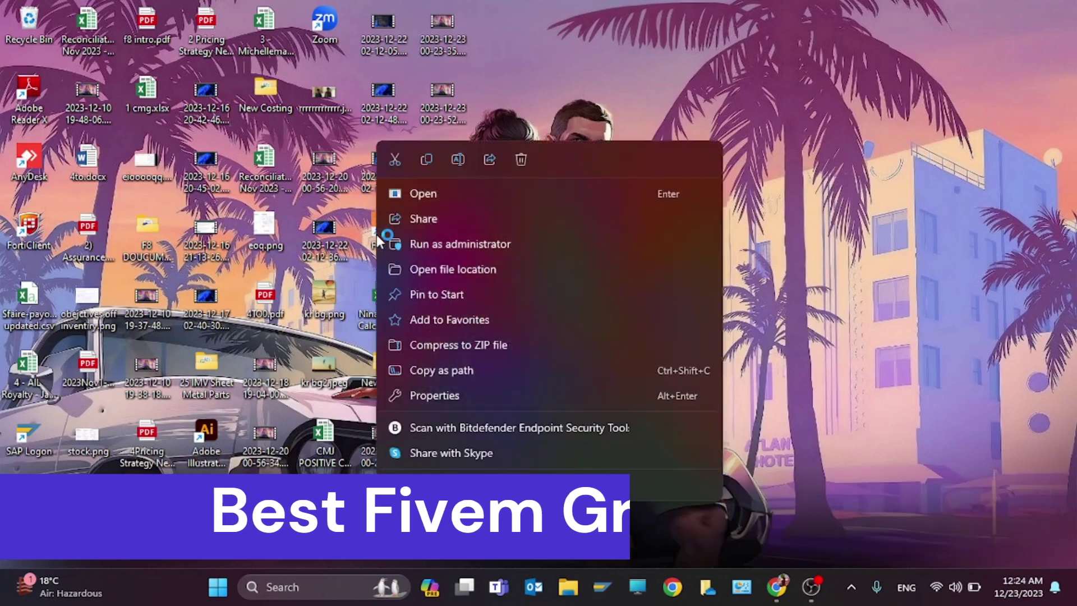
Step: Browse the FiveM Application Data folder's contents, then close File Explorer
{"action": "left_click", "coordinate": [503, 263]}
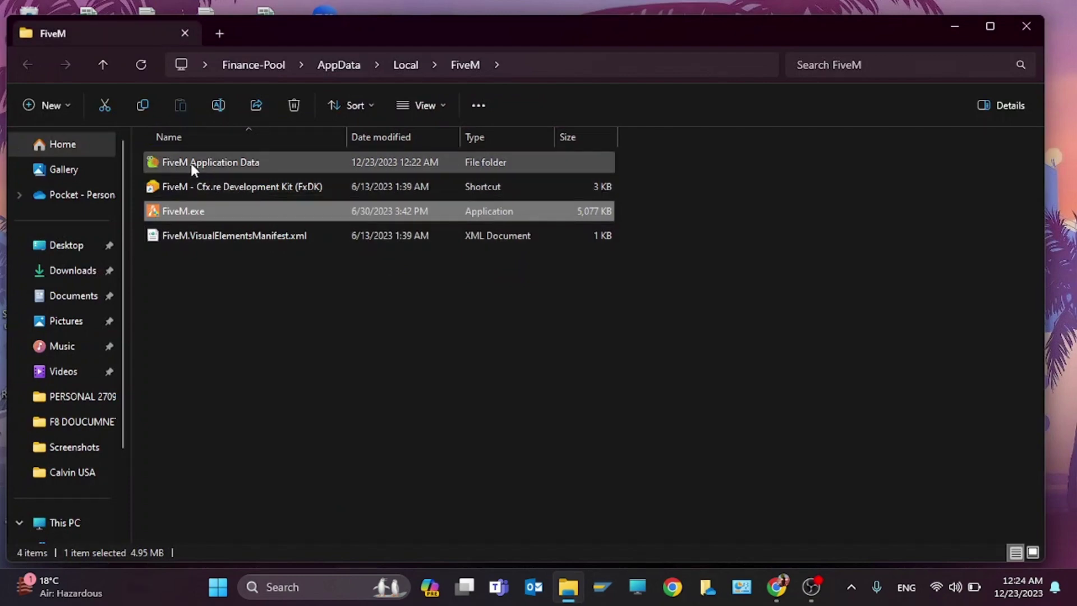
{"action": "double_click", "coordinate": [190, 161]}
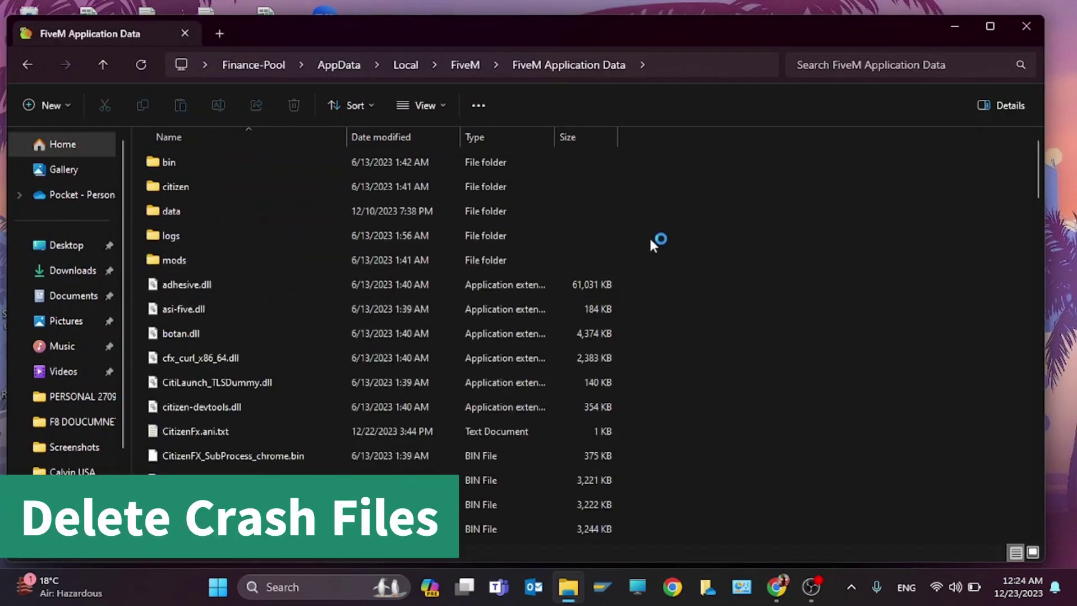
{"action": "left_click_drag", "start_coordinate": [1039, 160], "coordinate": [1037, 506]}
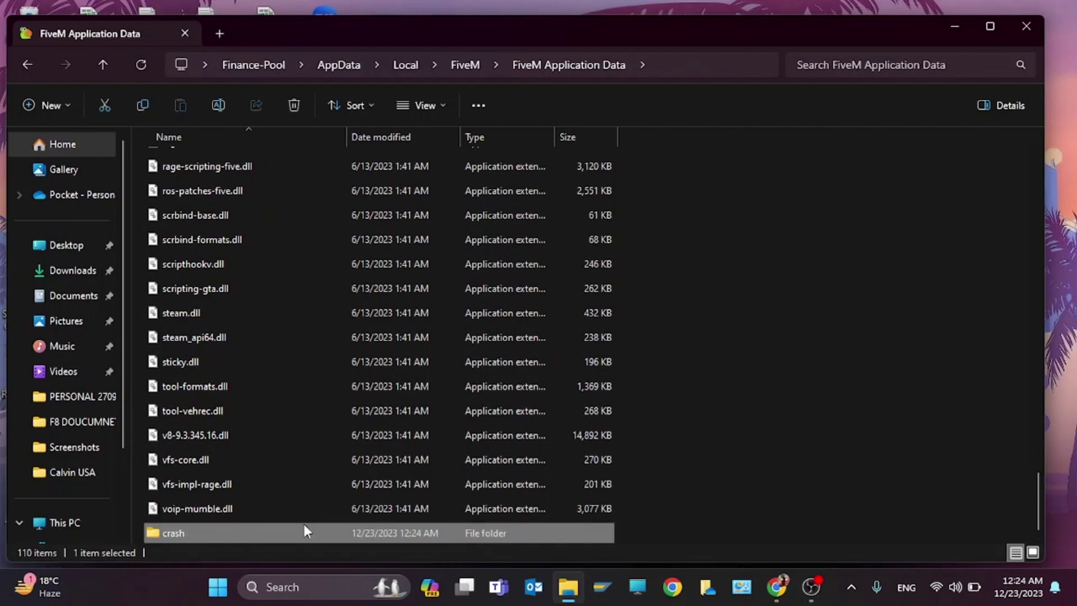
{"action": "left_click", "coordinate": [1024, 24]}
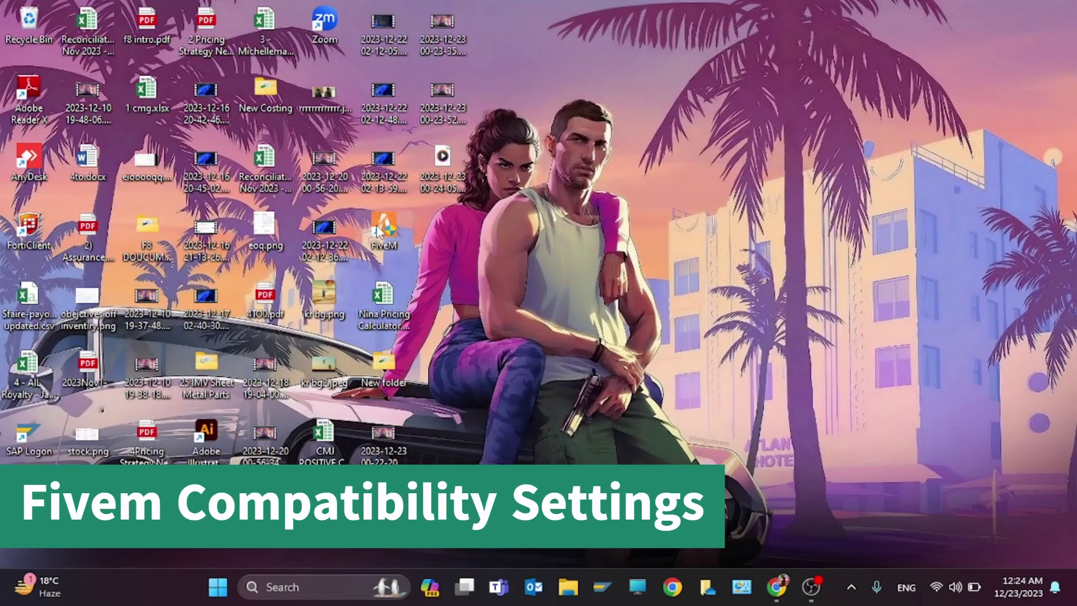
Step: Set FiveM to Windows 8 compatibility, disable fullscreen optimizations, override high DPI scaling, and apply
{"action": "right_click", "coordinate": [383, 229]}
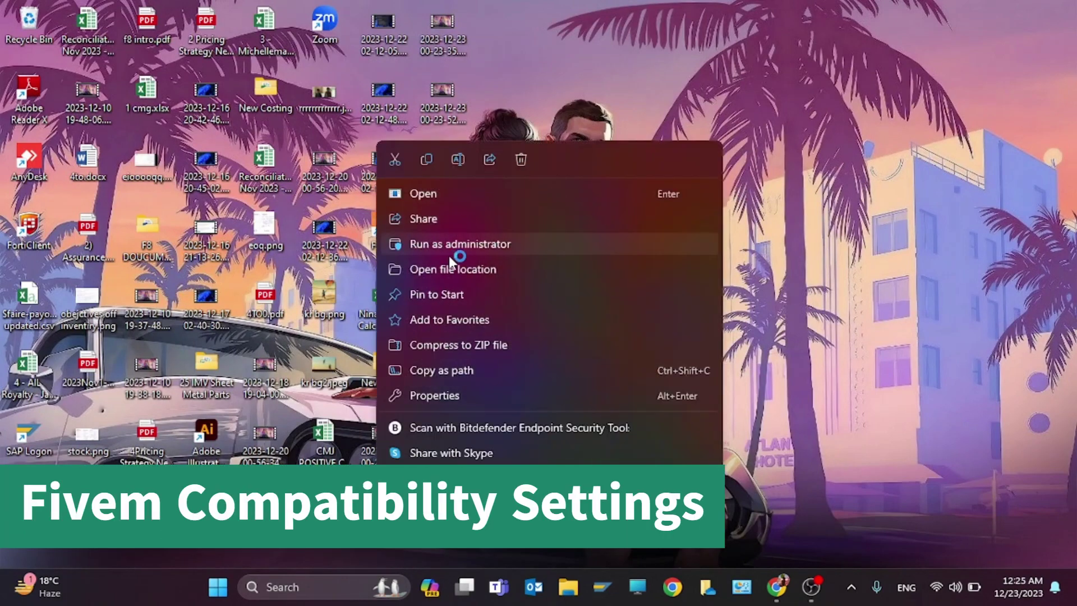
{"action": "left_click", "coordinate": [444, 398]}
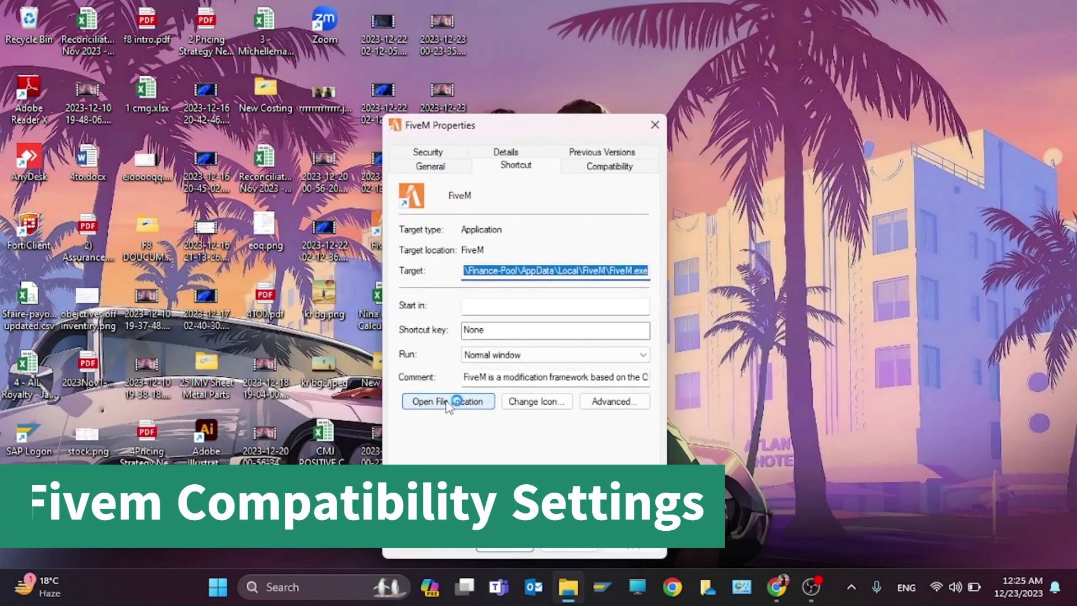
{"action": "left_click", "coordinate": [606, 166]}
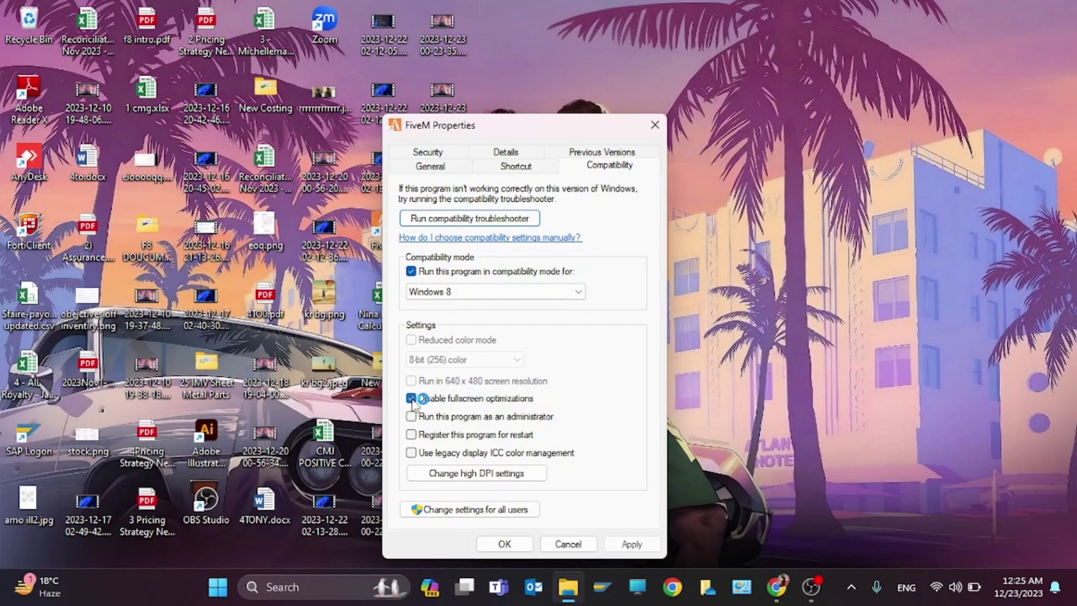
{"action": "left_click", "coordinate": [517, 472]}
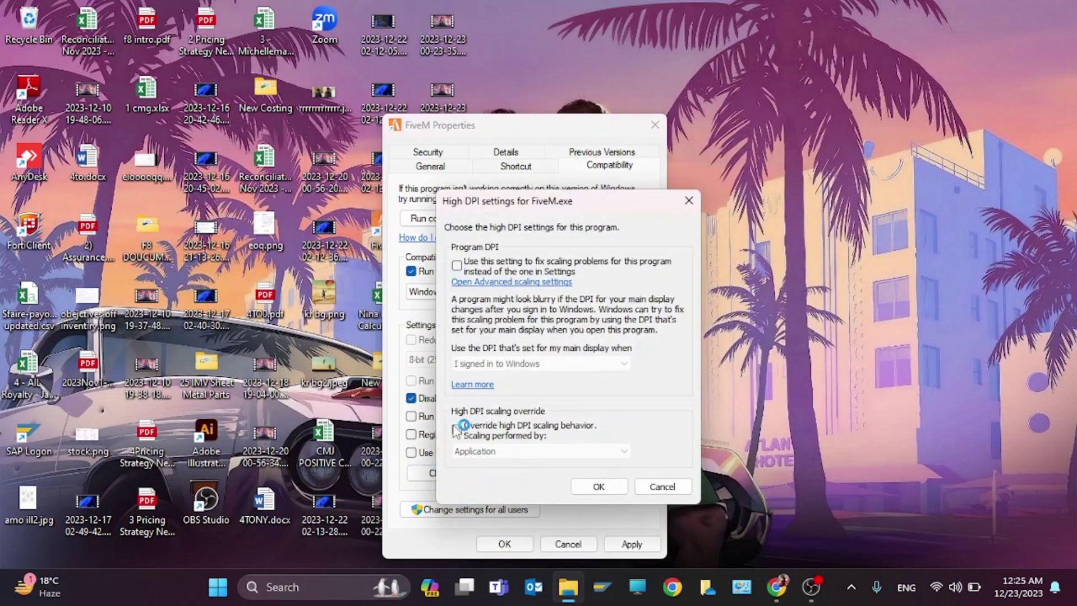
{"action": "left_click", "coordinate": [458, 428]}
{"action": "left_click", "coordinate": [598, 486]}
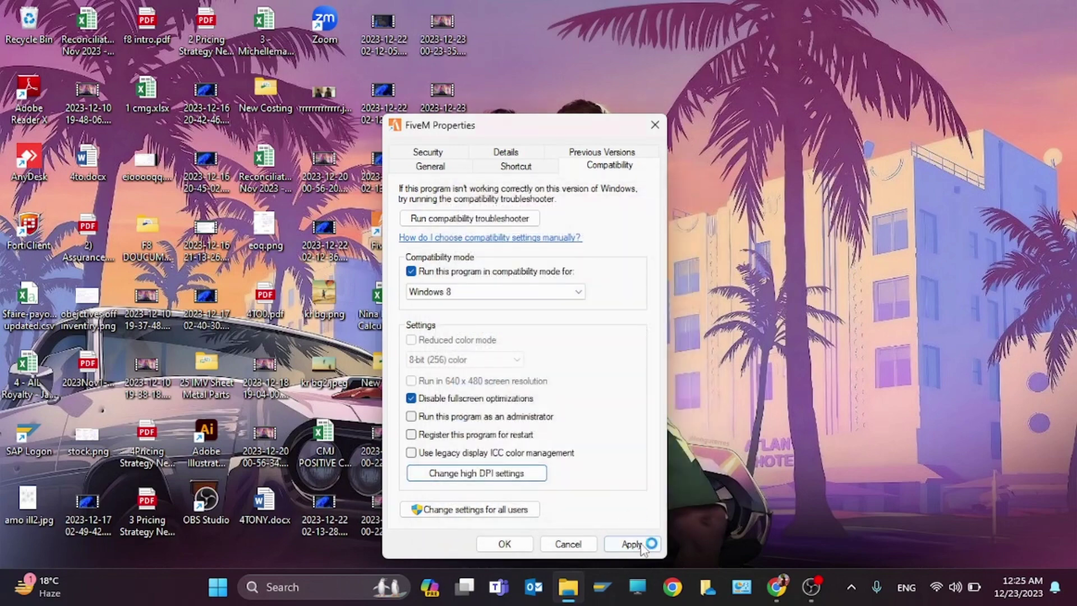
{"action": "left_click", "coordinate": [632, 544]}
{"action": "left_click", "coordinate": [496, 544]}
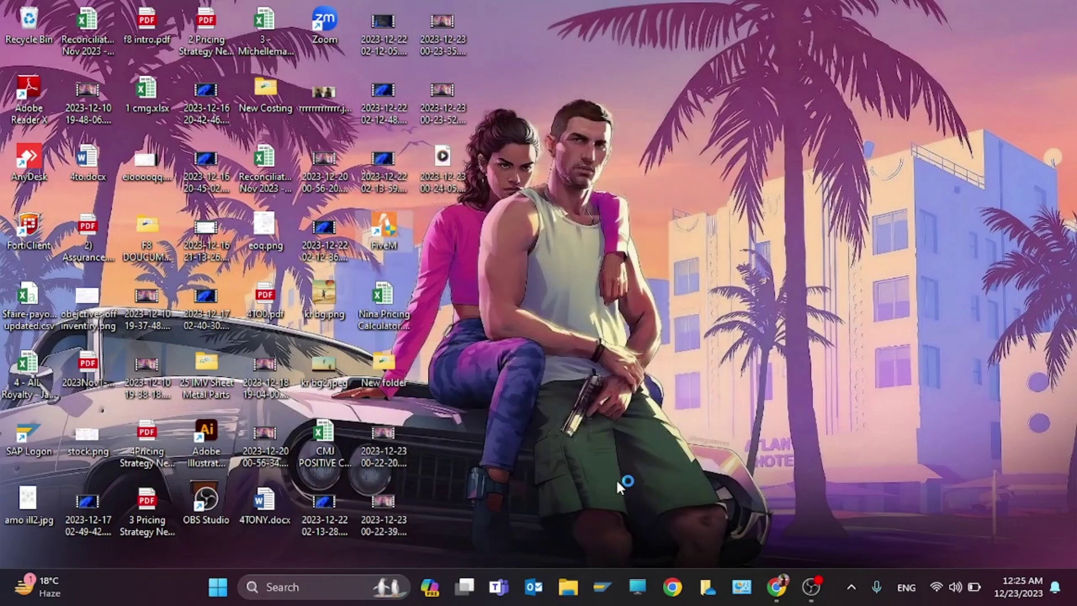
Step: Run services.msc from the Run dialog found through Windows Search
{"action": "left_click", "coordinate": [299, 585]}
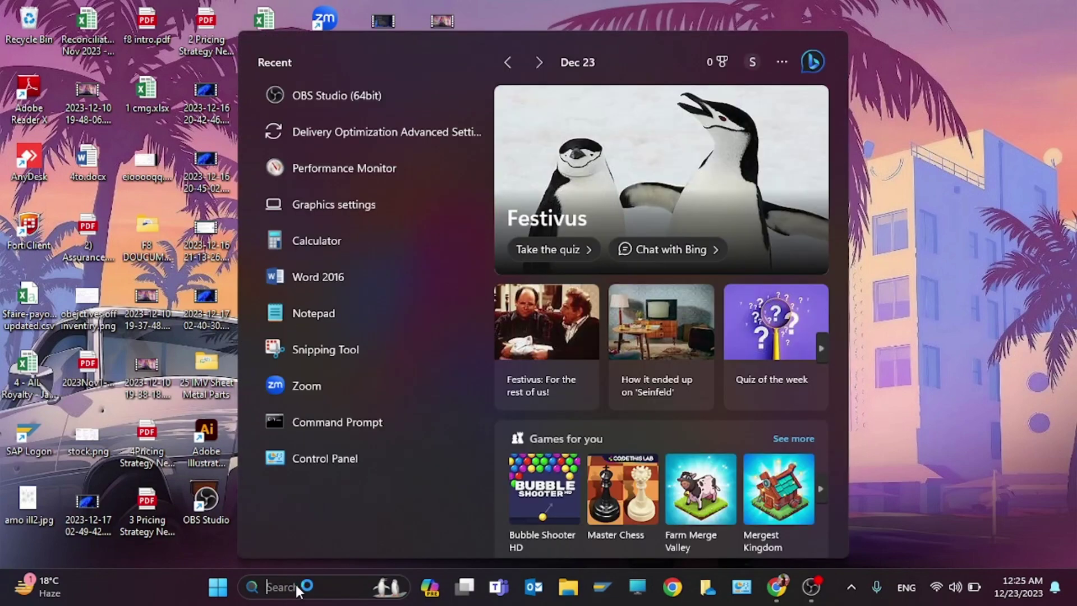
{"action": "type", "text": "run"}
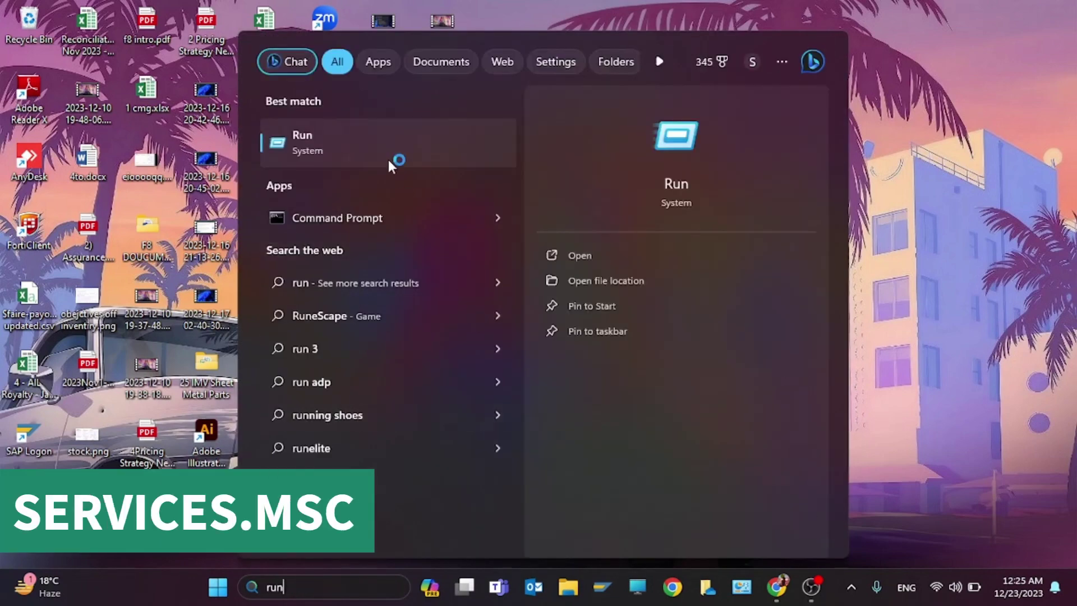
{"action": "left_click", "coordinate": [384, 147]}
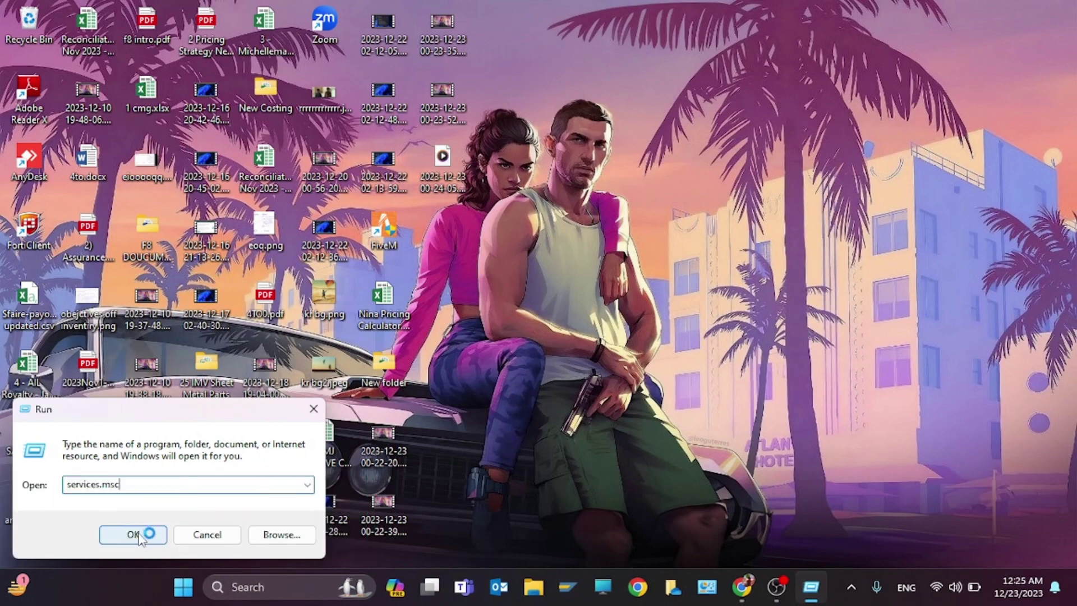
{"action": "left_click", "coordinate": [133, 534]}
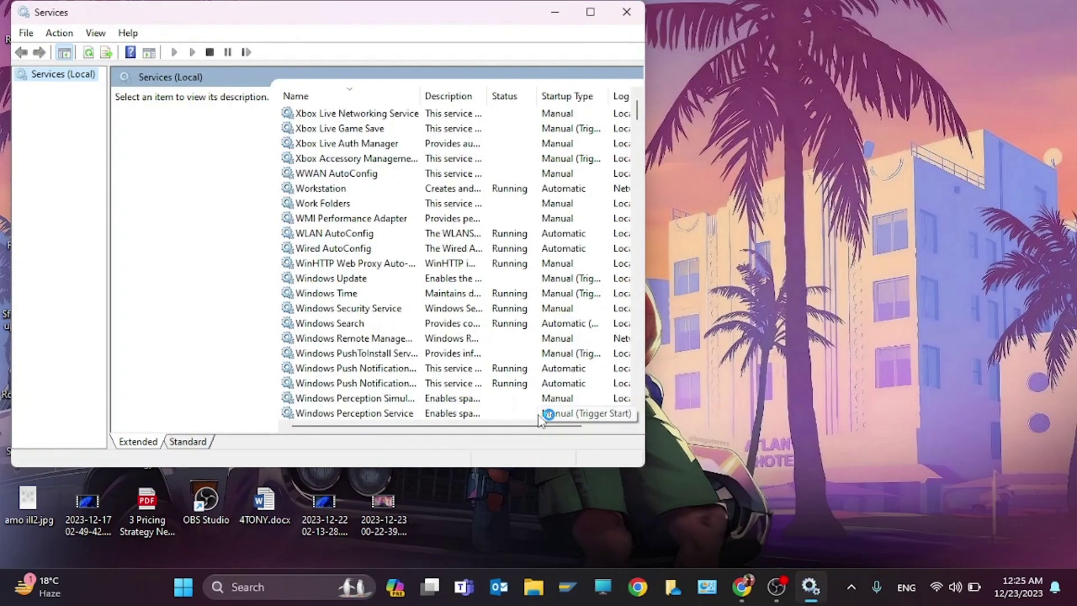
{"action": "scroll", "coordinate": [541, 418], "scroll_direction": "up", "scroll_amount": 10}
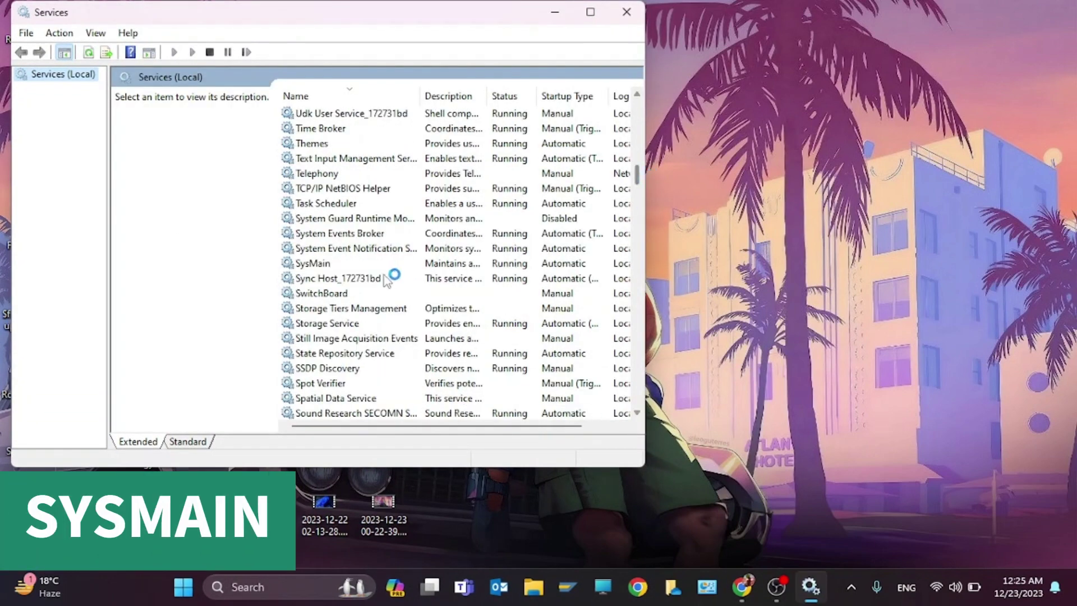
Step: Stop the SysMain service and save its startup type as Disabled
{"action": "double_click", "coordinate": [340, 263]}
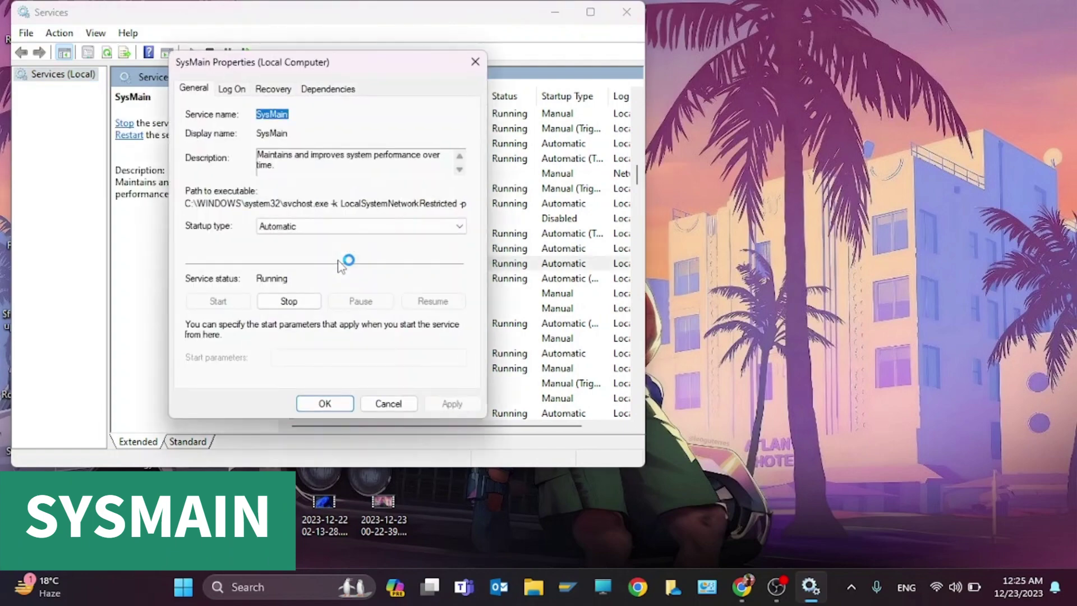
{"action": "left_click", "coordinate": [288, 301]}
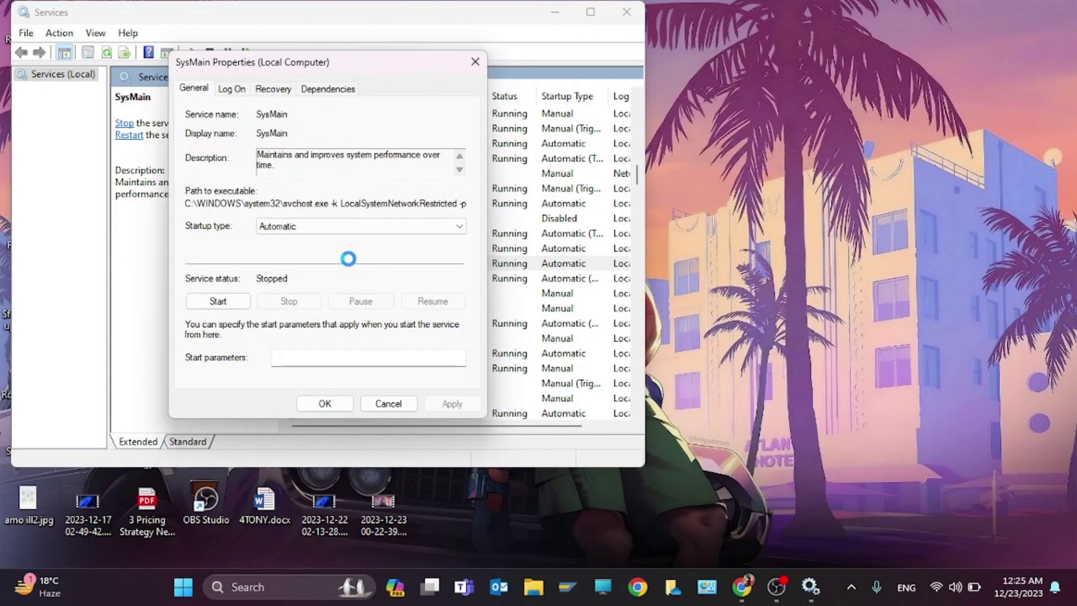
{"action": "left_click", "coordinate": [406, 227]}
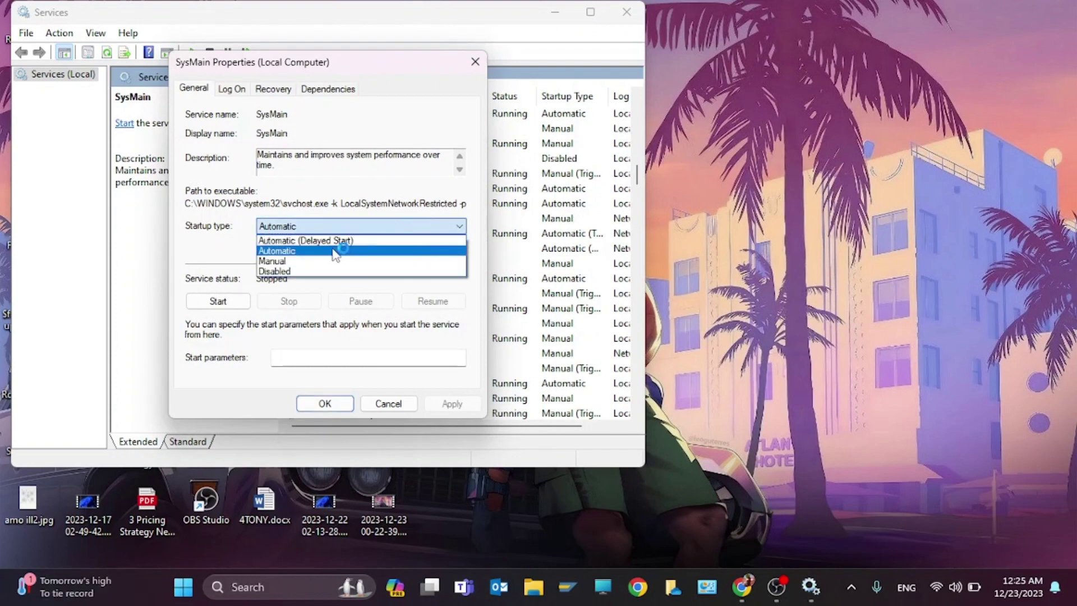
{"action": "left_click", "coordinate": [277, 271]}
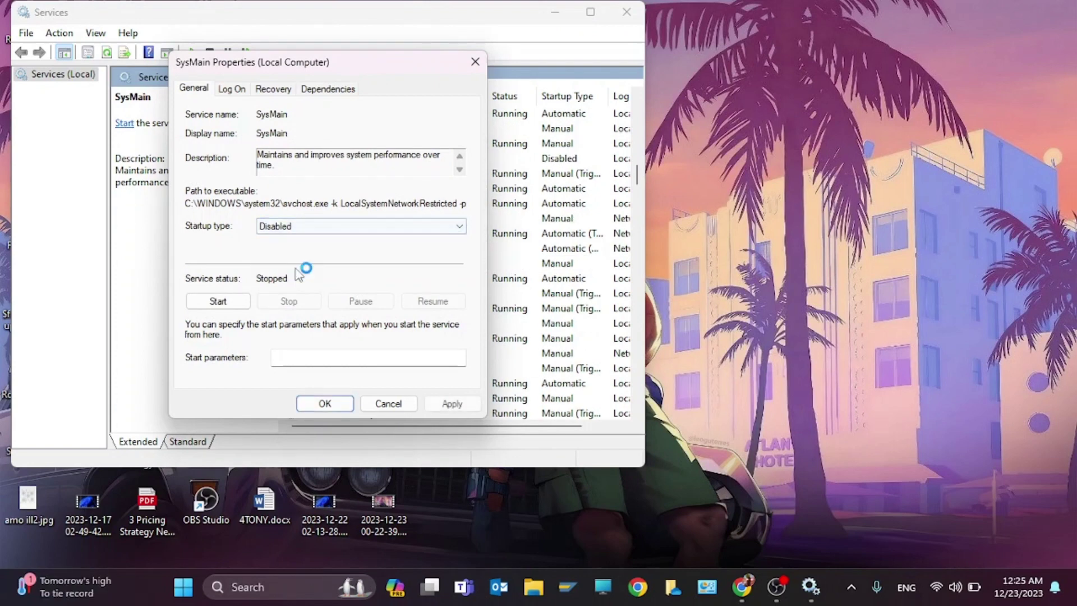
{"action": "left_click", "coordinate": [452, 404]}
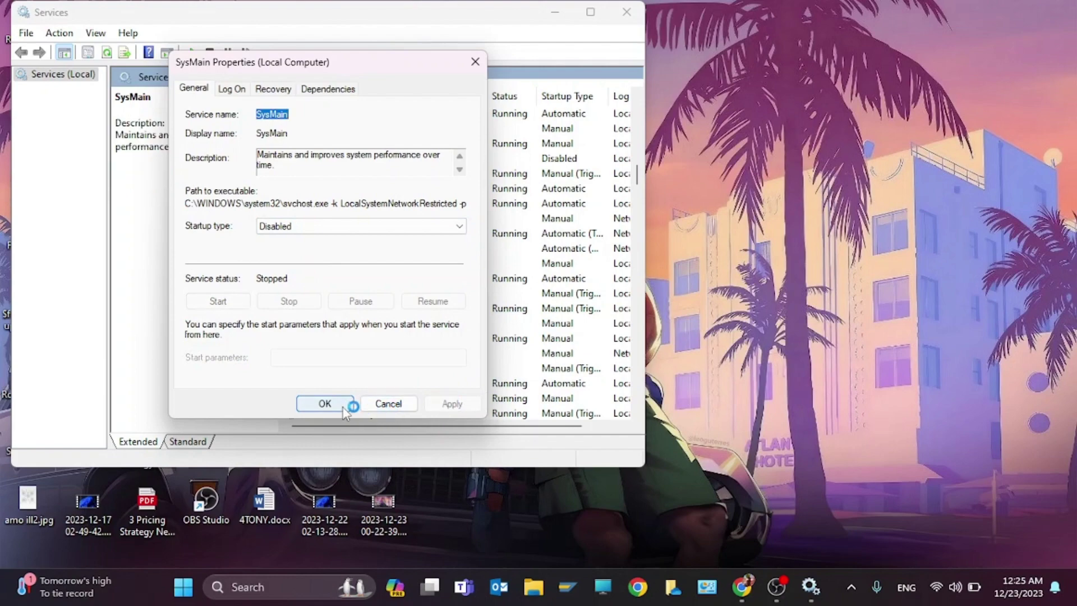
{"action": "left_click", "coordinate": [325, 403]}
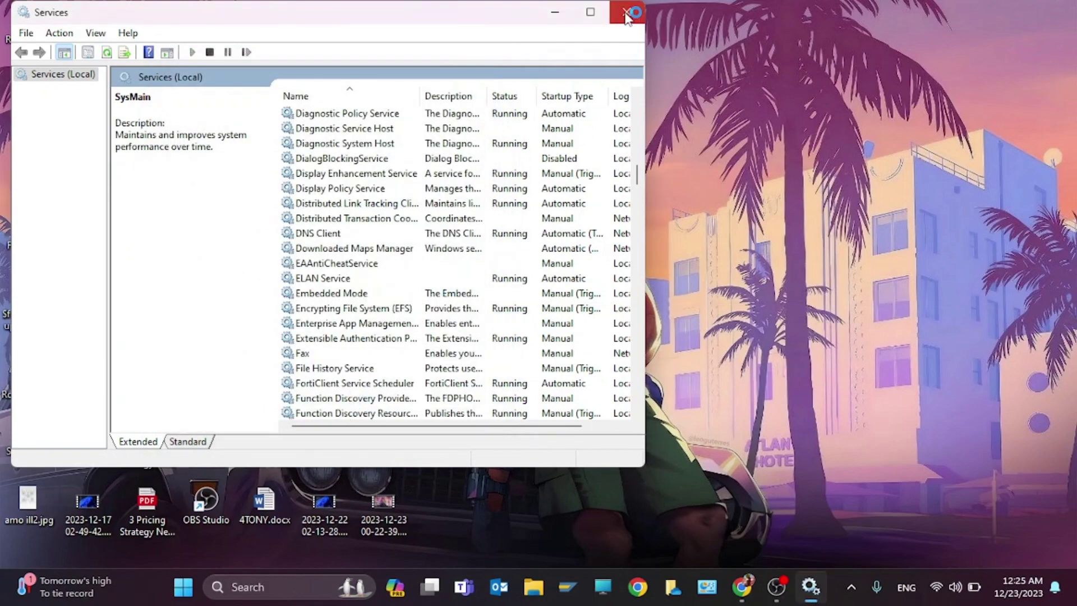
Step: Close Services and open Graphics settings by searching 'graphics settings'
{"action": "left_click", "coordinate": [627, 11]}
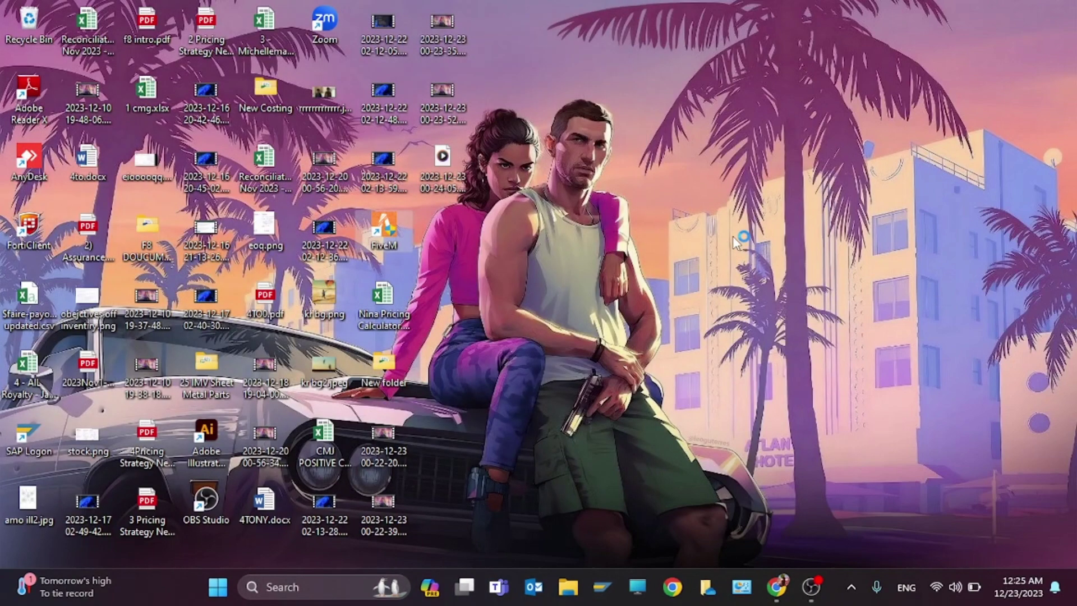
{"action": "left_click", "coordinate": [319, 587]}
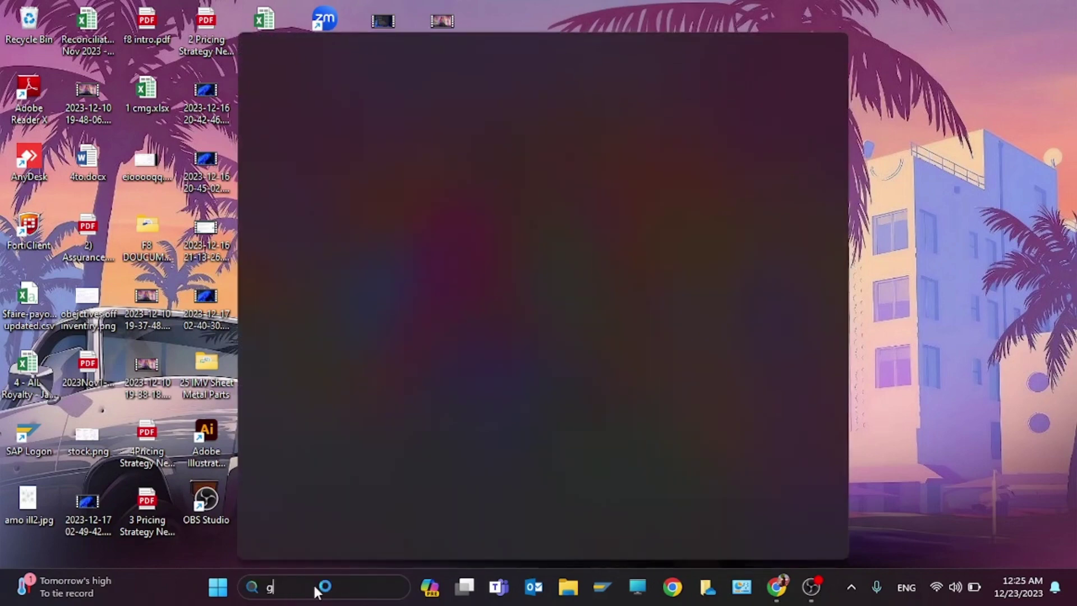
{"action": "type", "text": "graphics settings"}
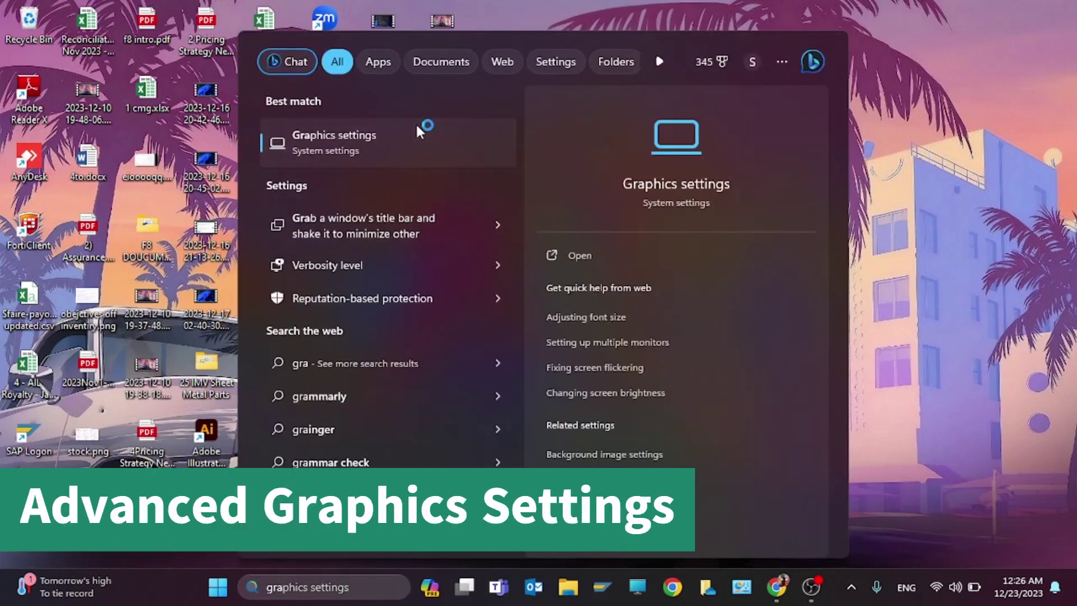
{"action": "left_click", "coordinate": [416, 142]}
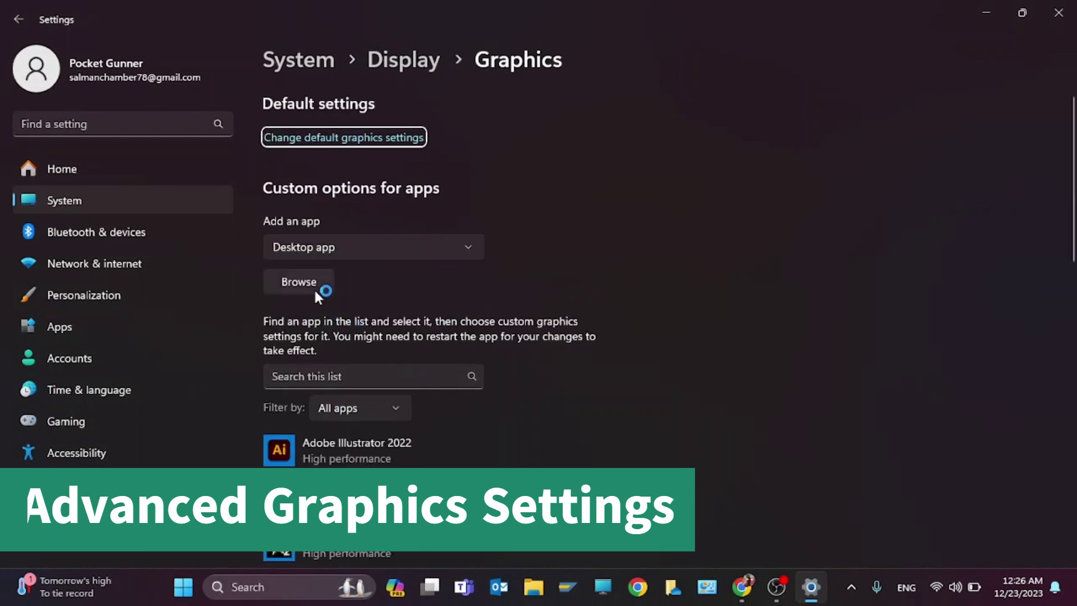
Step: Add FiveM.exe to the Graphics list with High performance preference, then close Settings
{"action": "left_click", "coordinate": [313, 286]}
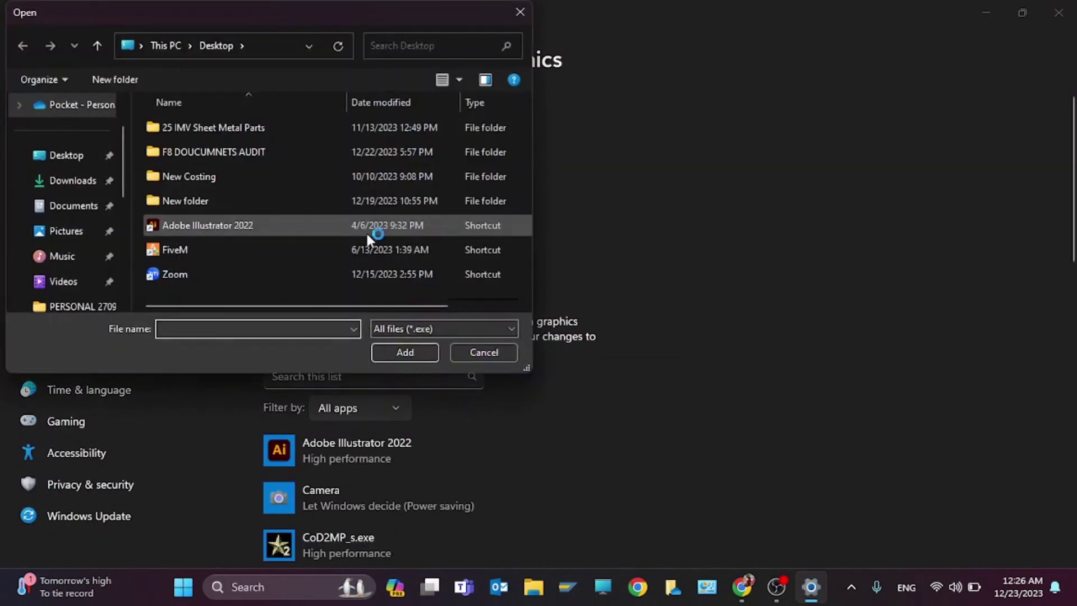
{"action": "double_click", "coordinate": [247, 249]}
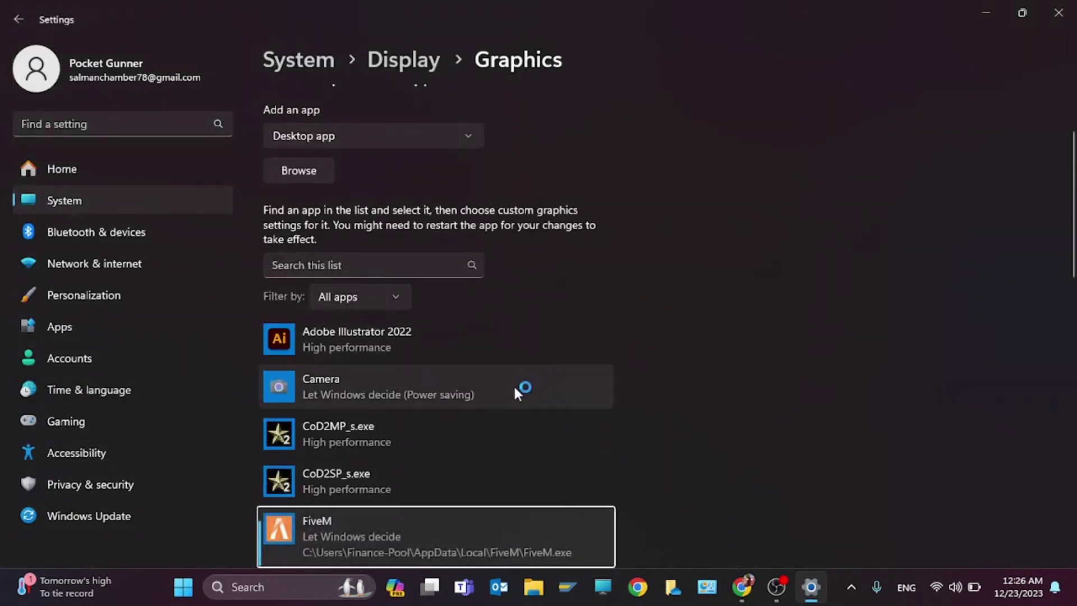
{"action": "scroll", "coordinate": [513, 384], "scroll_direction": "down", "scroll_amount": 3}
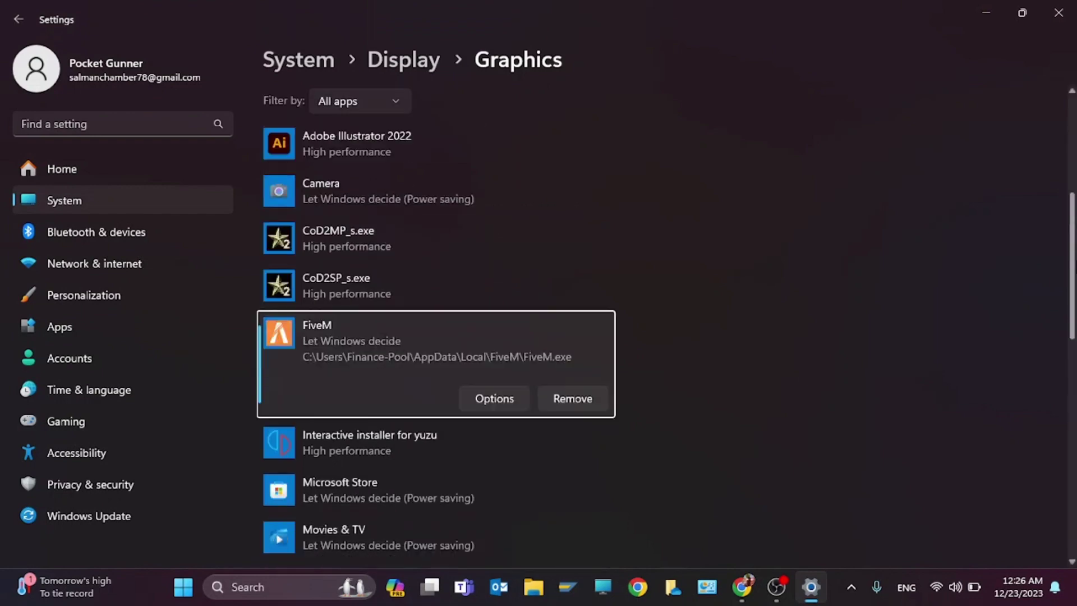
{"action": "left_click", "coordinate": [484, 386]}
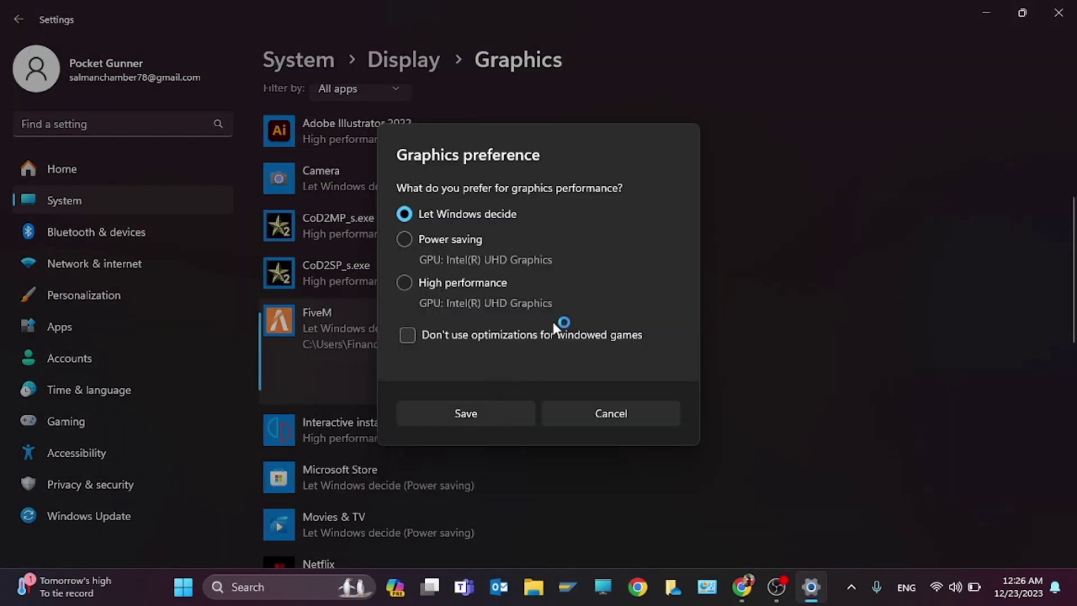
{"action": "left_click", "coordinate": [405, 282]}
{"action": "left_click", "coordinate": [465, 414]}
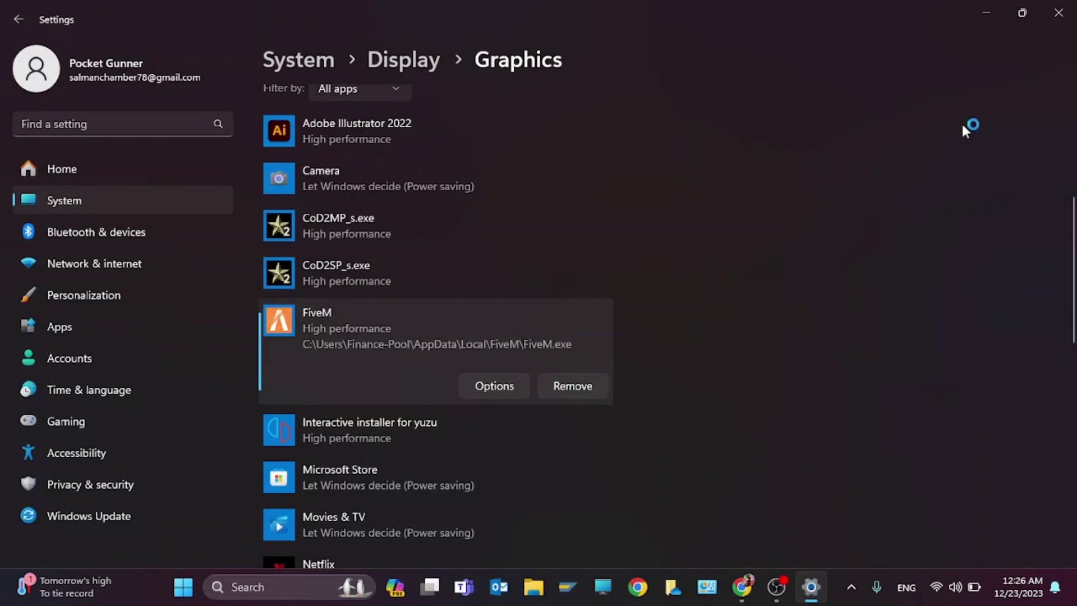
{"action": "left_click", "coordinate": [1058, 13]}
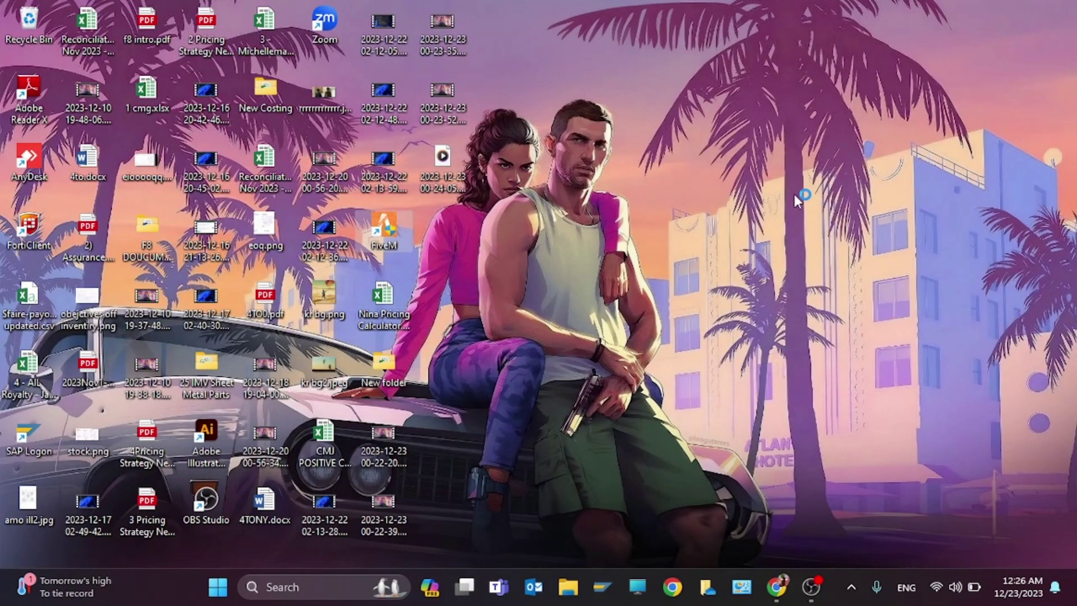
Step: Search 'game Bar' and open Game Mode settings from the results
{"action": "left_click", "coordinate": [317, 586]}
{"action": "type", "text": "game Bar"}
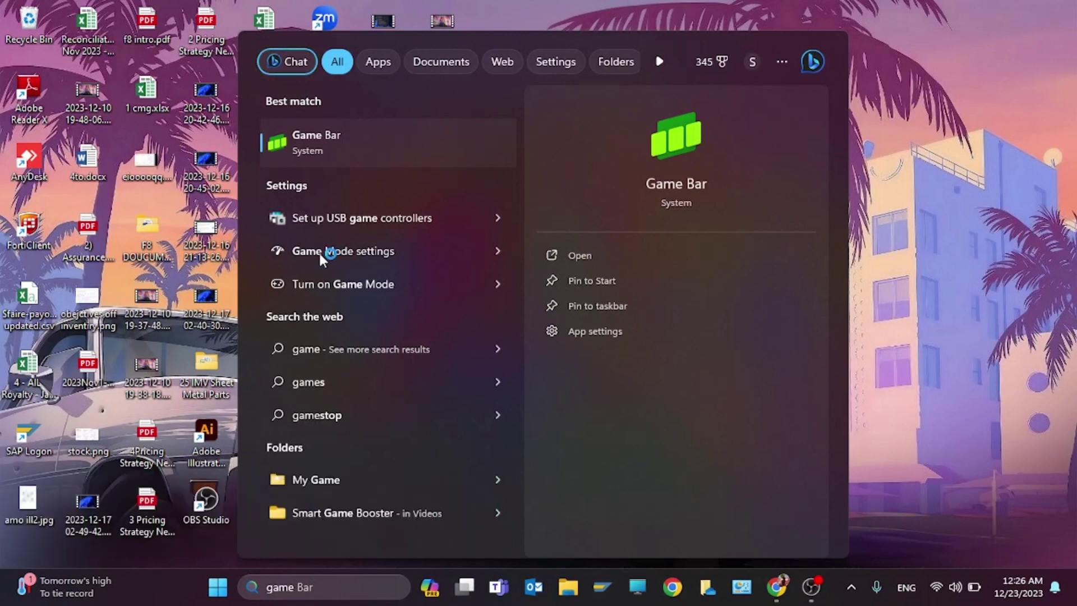
{"action": "left_click", "coordinate": [387, 250]}
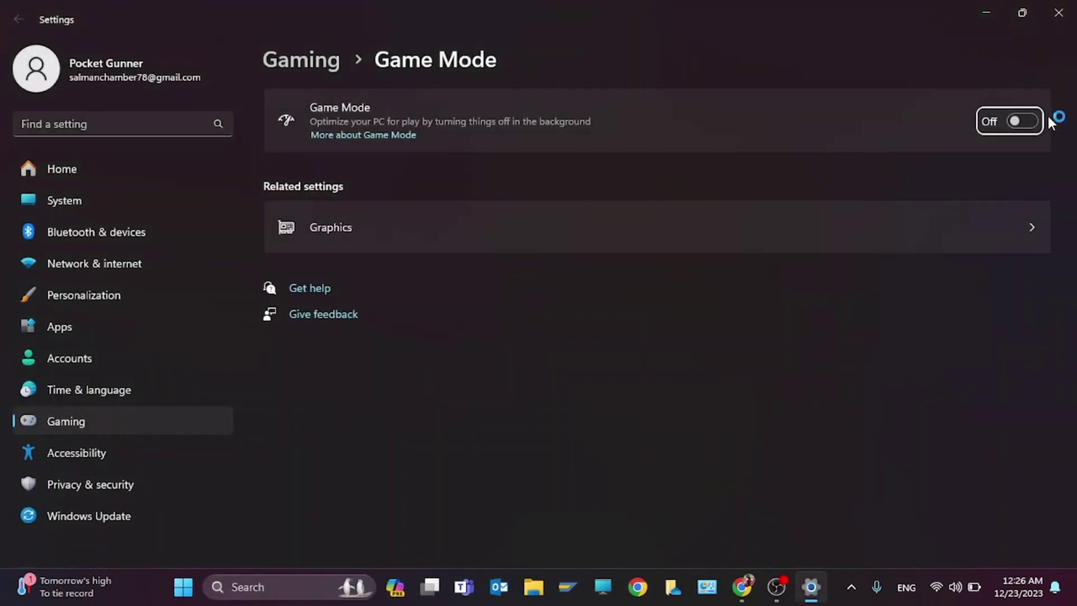
Step: Switch the Game Mode toggle to On and close Settings
{"action": "left_click", "coordinate": [1013, 121]}
{"action": "left_click", "coordinate": [1058, 12]}
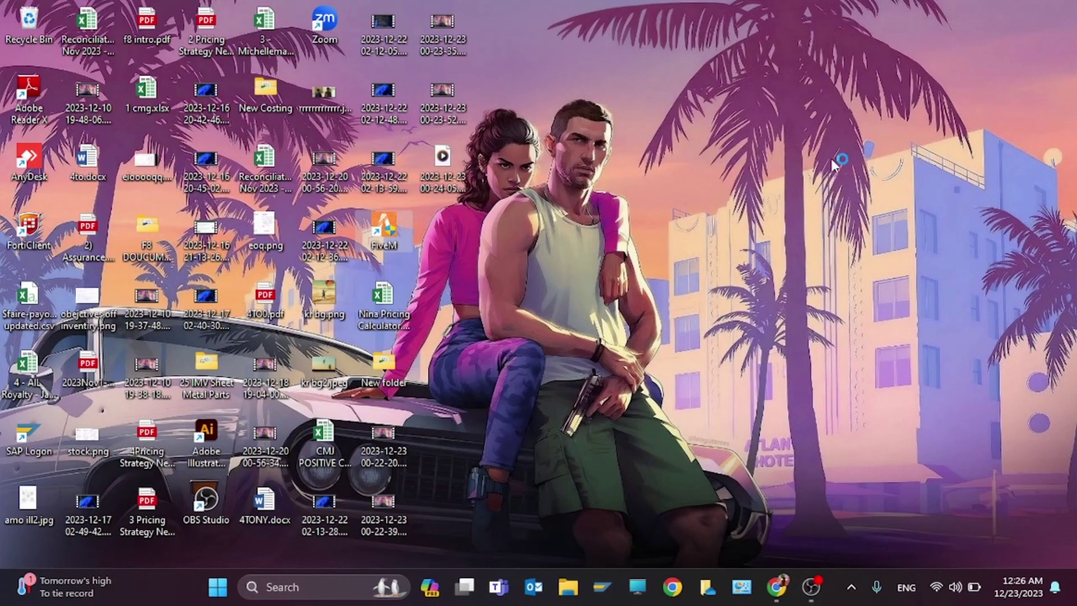